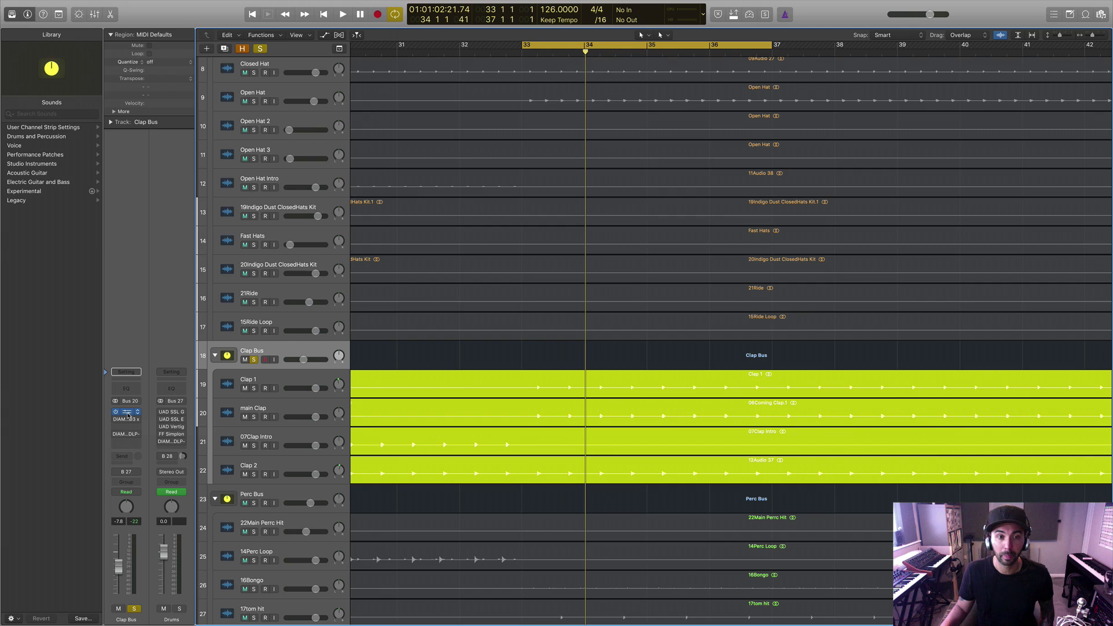
- Open the Decapitator on the Clap Bus and position its window over the arrangement
drag(270, 34, 553, 87)
drag(475, 239, 481, 223)
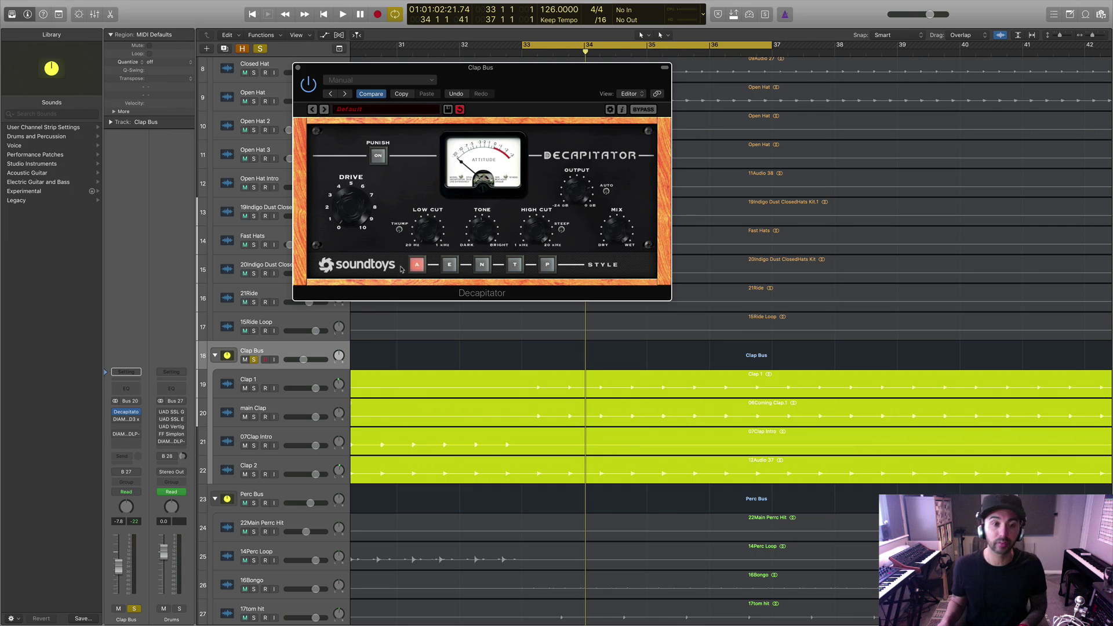
drag(545, 71, 711, 138)
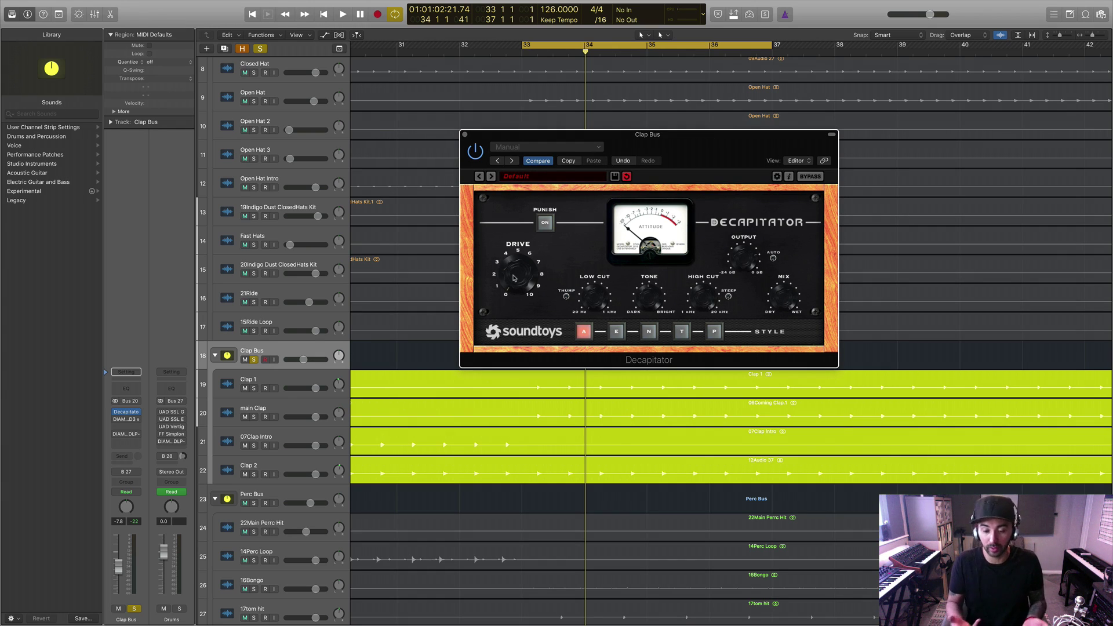
- Play the soloed claps and compare them with Decapitator bypassed and active, leaving it active
key(space)
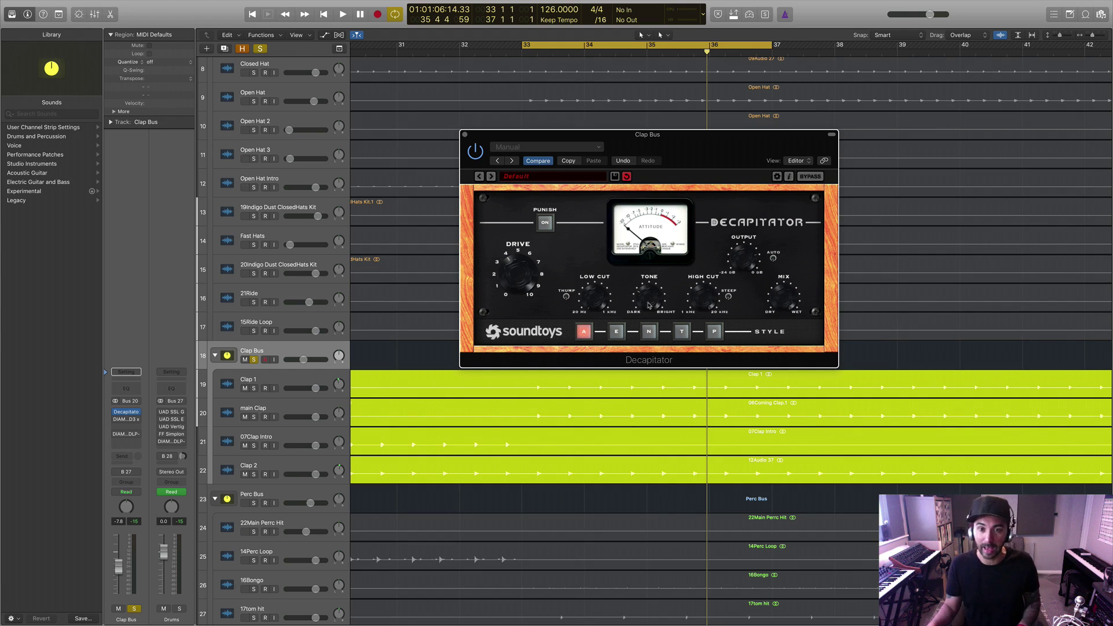
key(space)
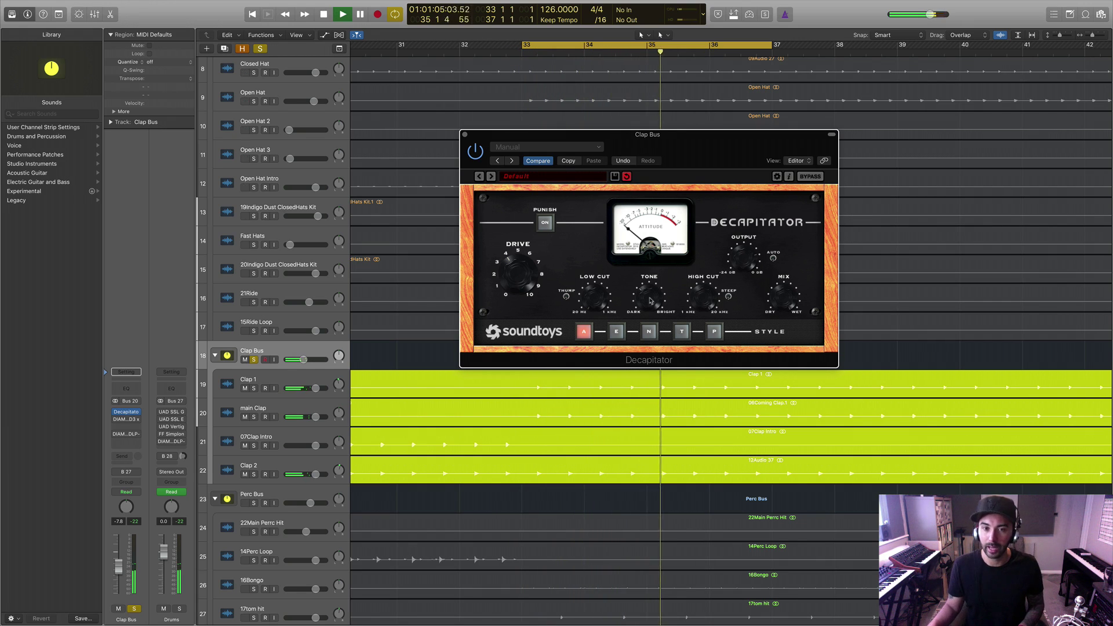
click(476, 152)
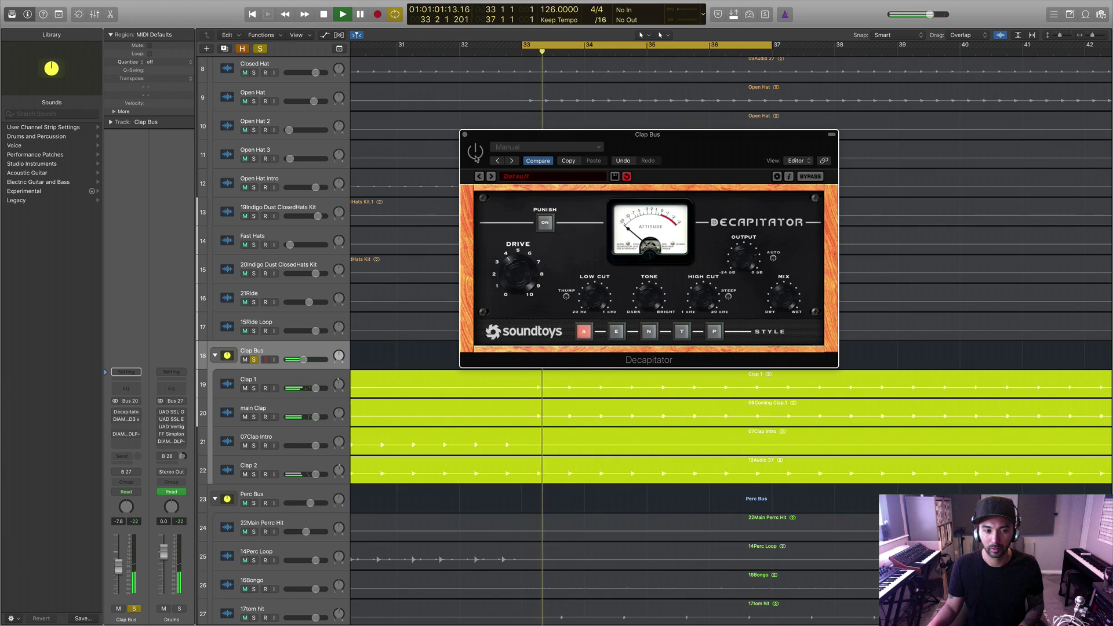
click(476, 152)
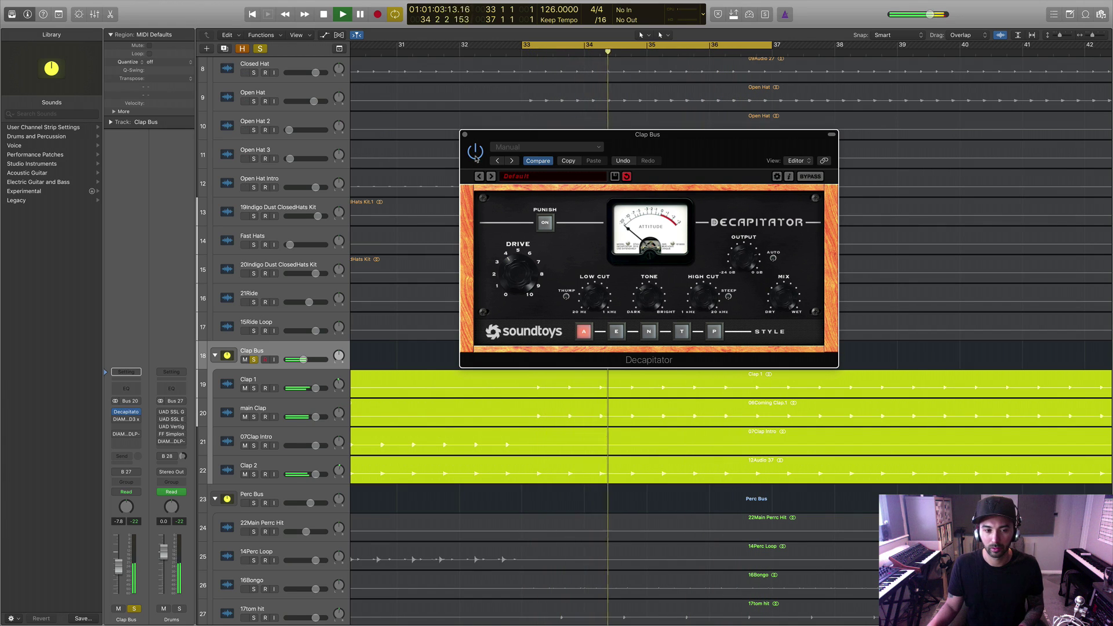
click(475, 152)
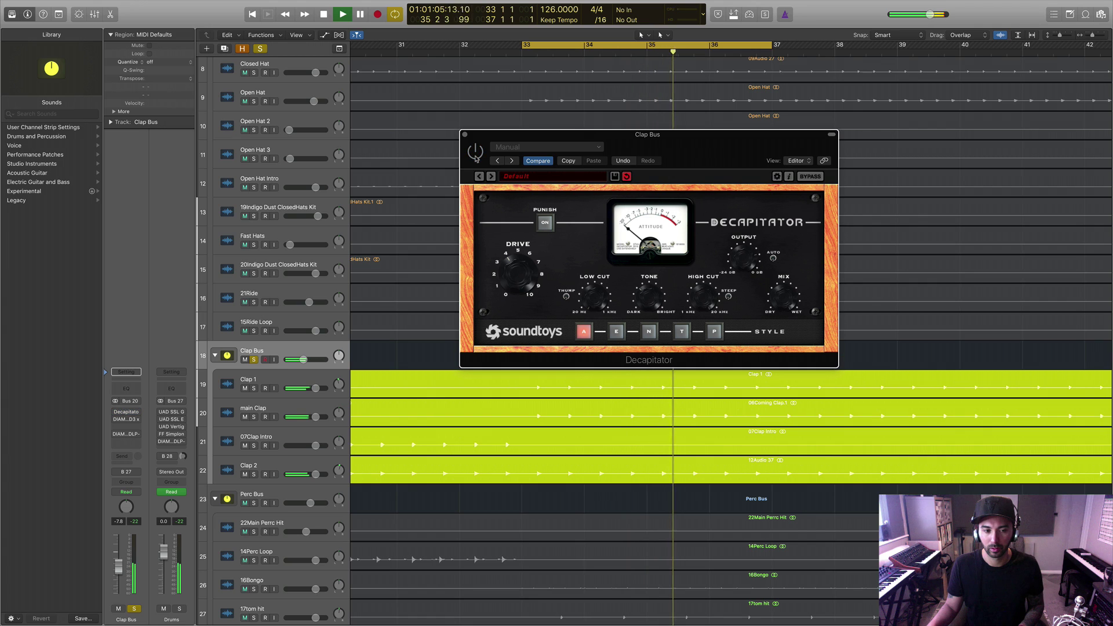
click(476, 152)
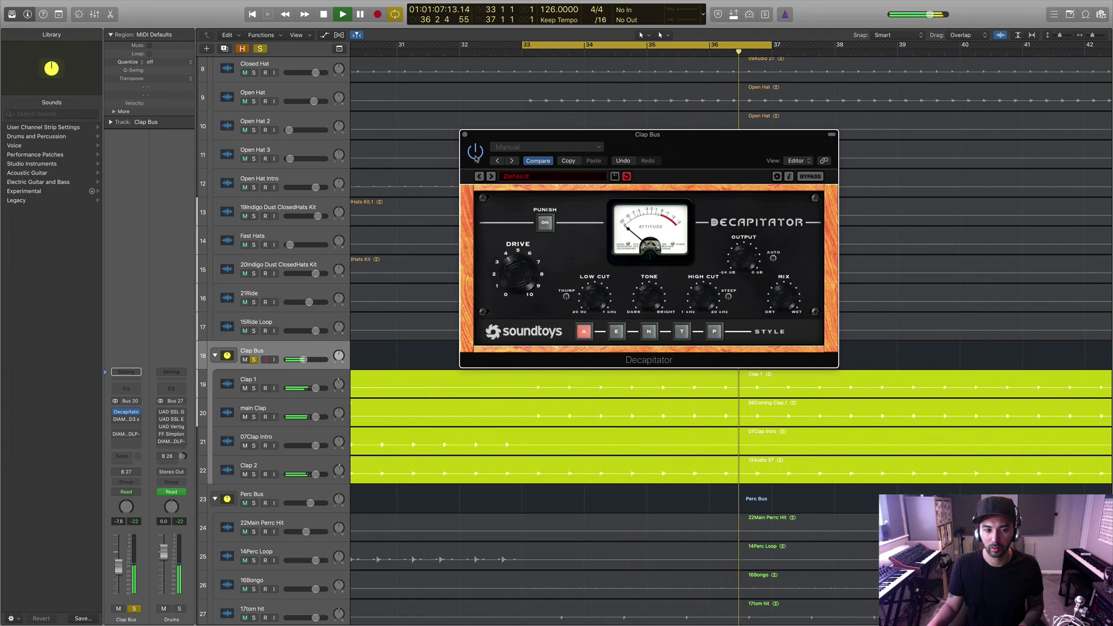
click(475, 152)
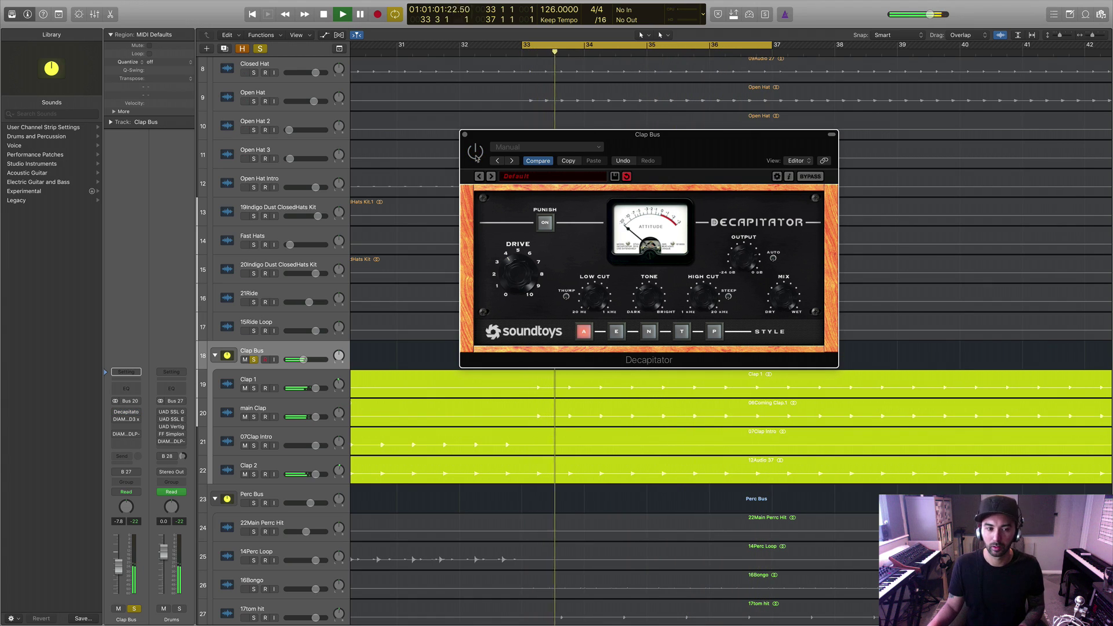
click(476, 152)
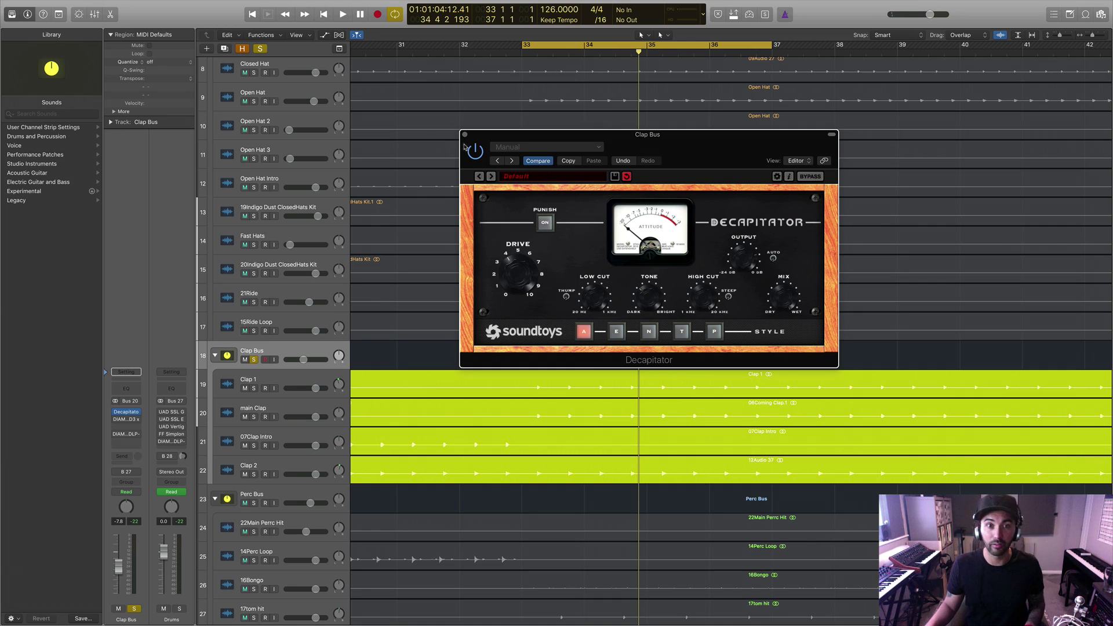
- Close Decapitator, unsolo the Clap Bus and compare the full mix with the plug-in bypassed and active
click(464, 135)
click(254, 360)
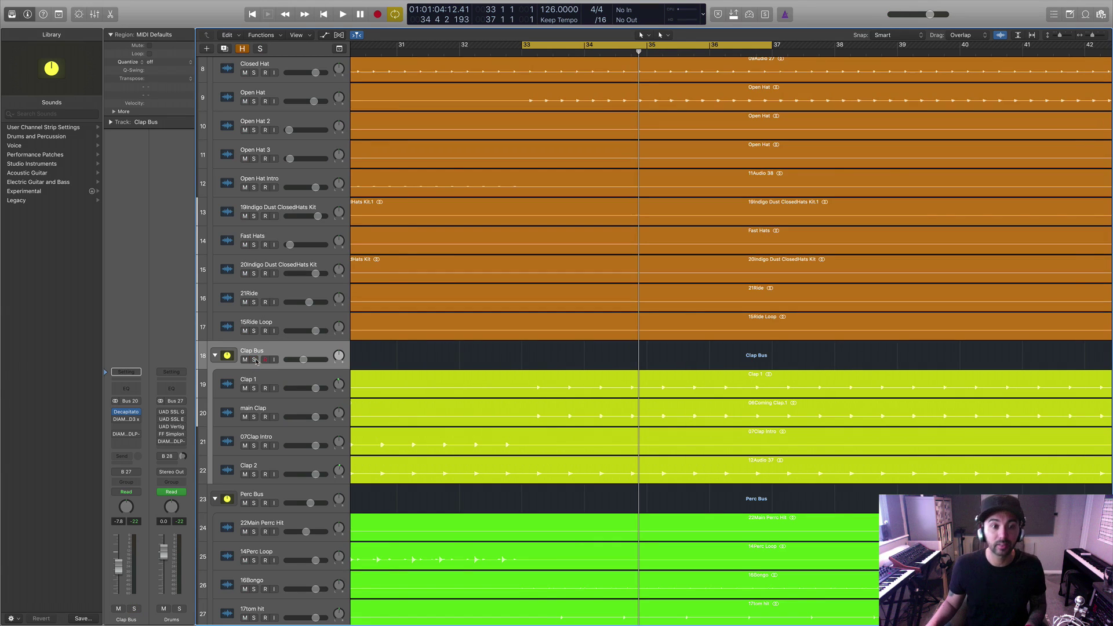
key(space)
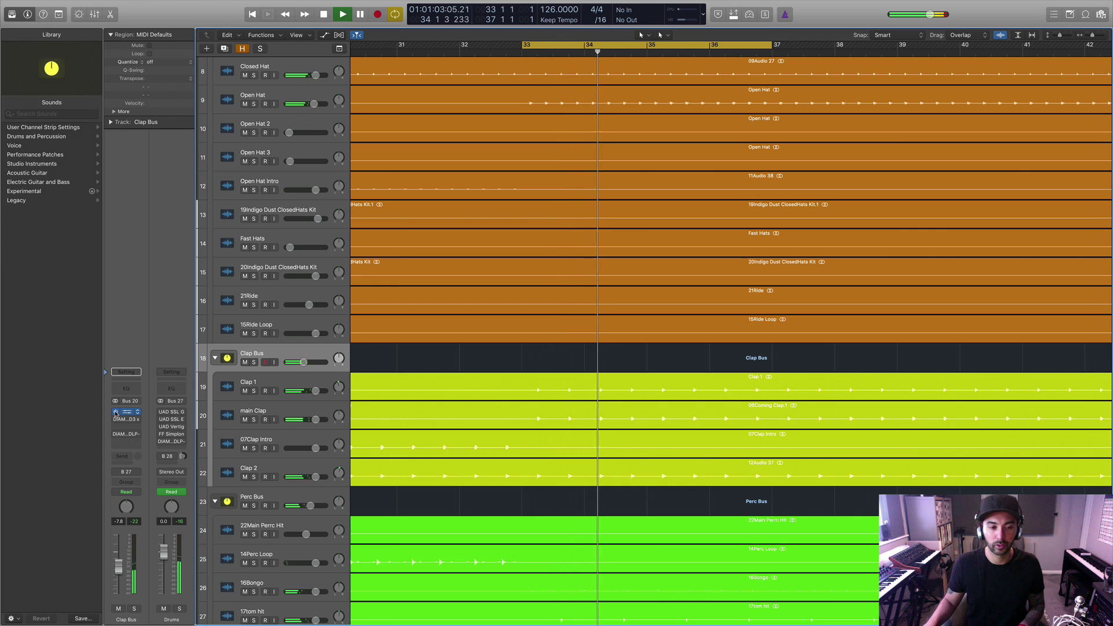
mouse_move(114, 414)
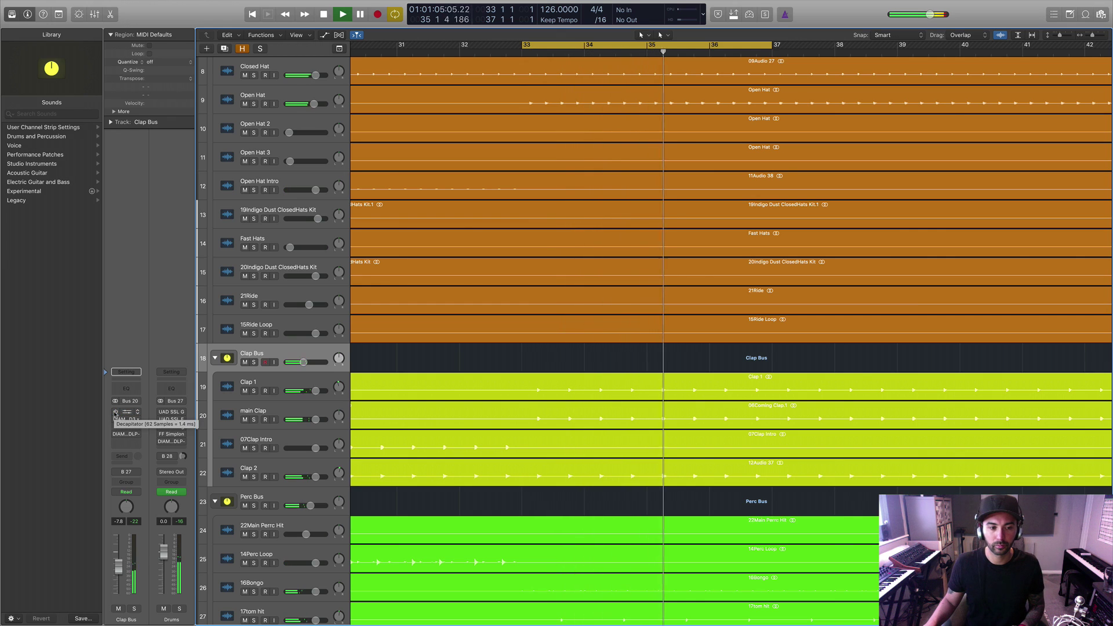
click(115, 414)
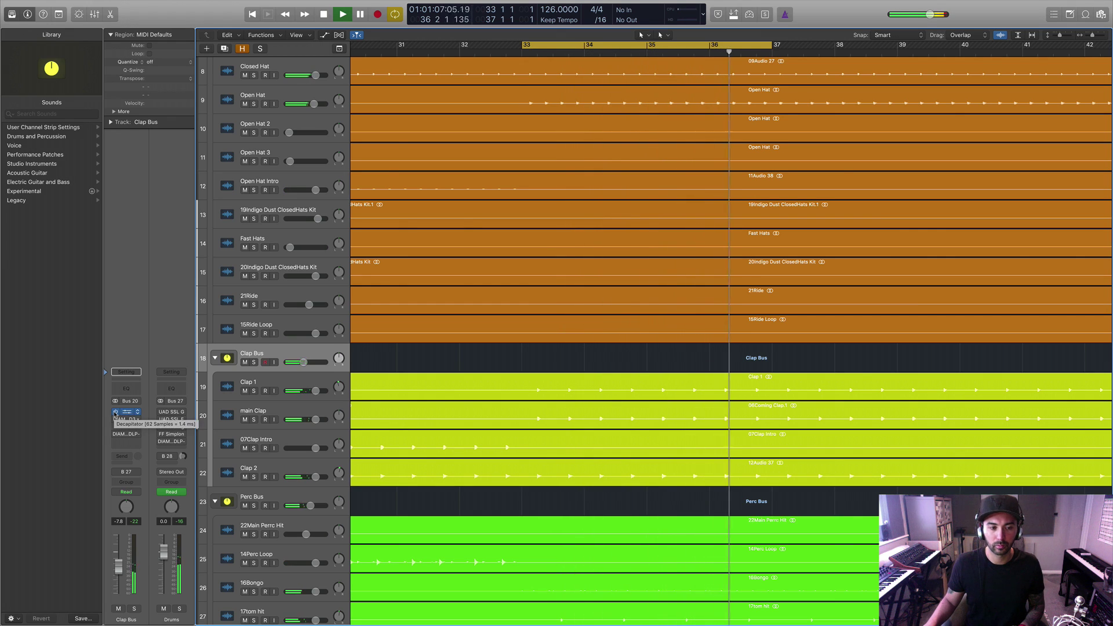
click(115, 414)
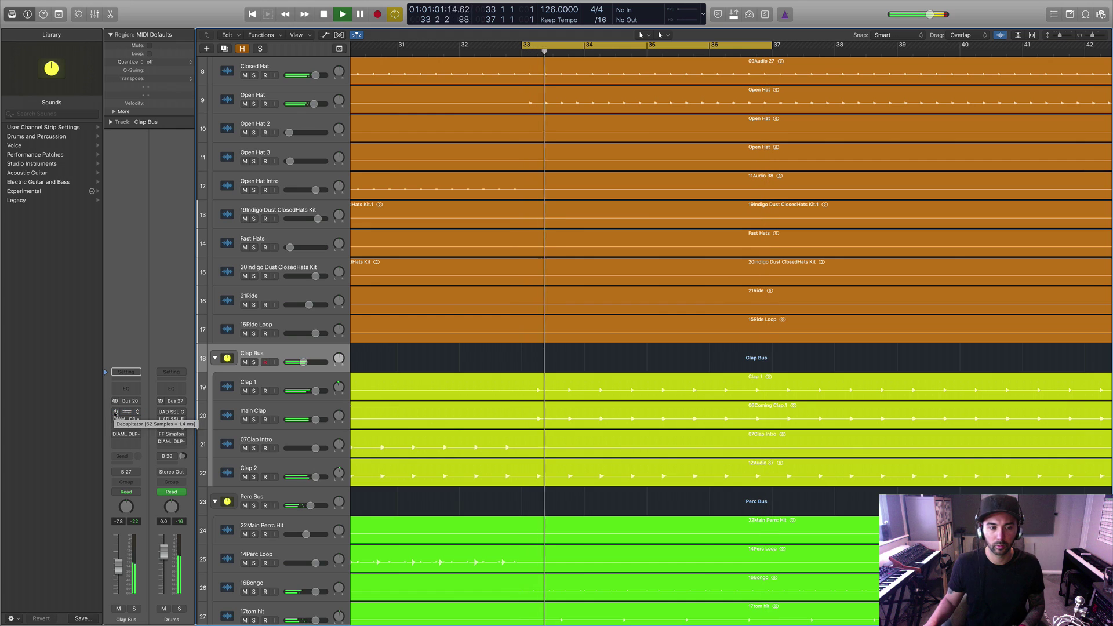
click(115, 414)
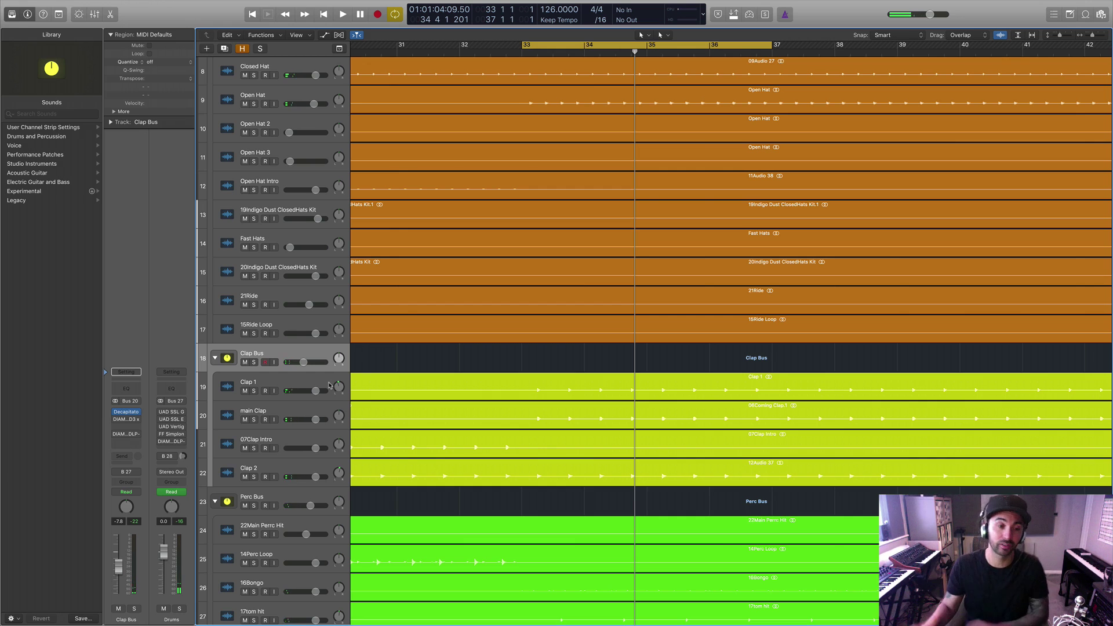
- Reopen Decapitator on the Clap Bus and step through its E, N, T and P saturation styles
click(125, 414)
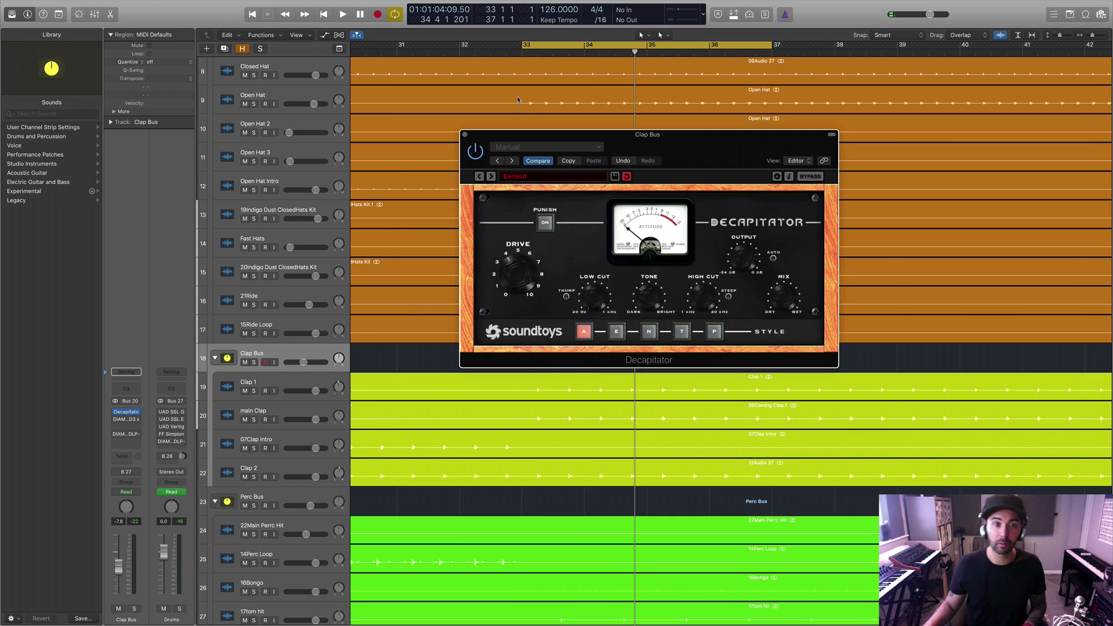
drag(619, 356, 602, 331)
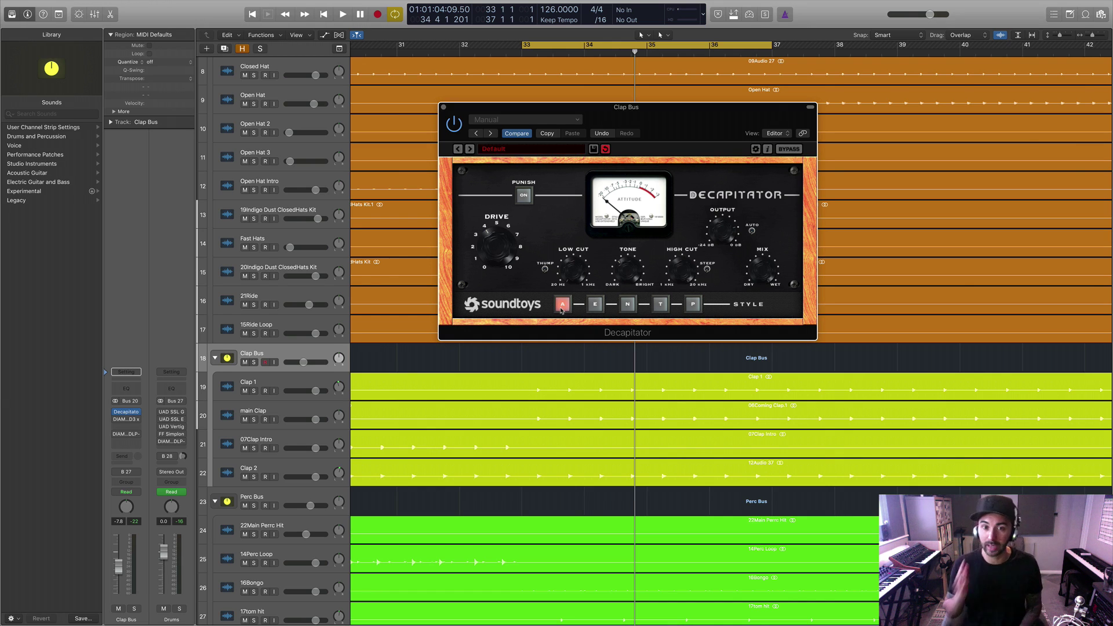
click(592, 308)
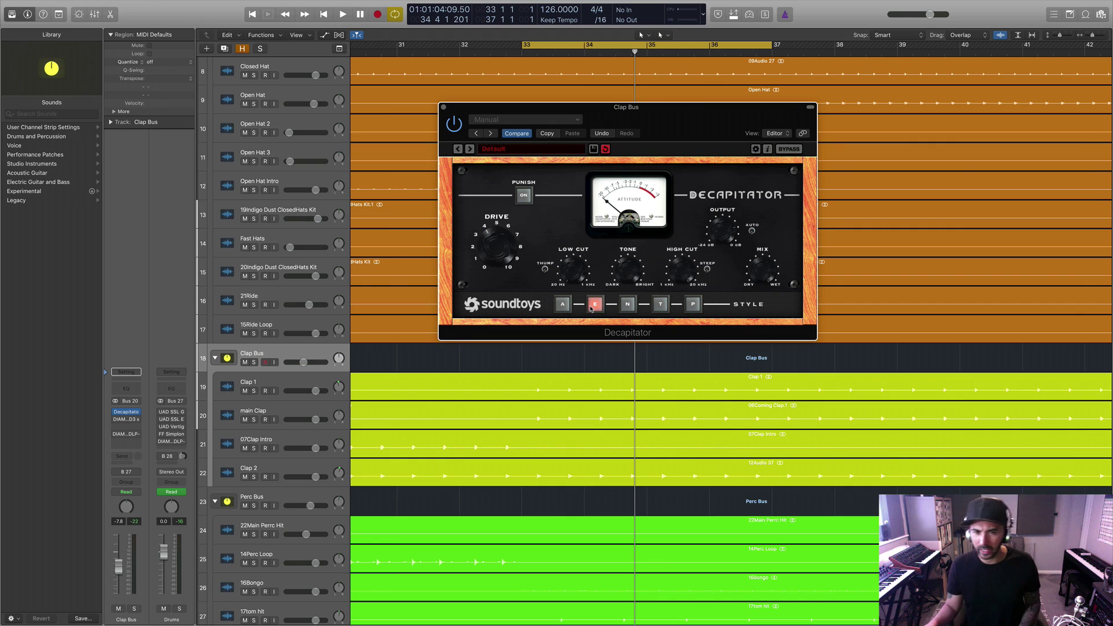
click(628, 307)
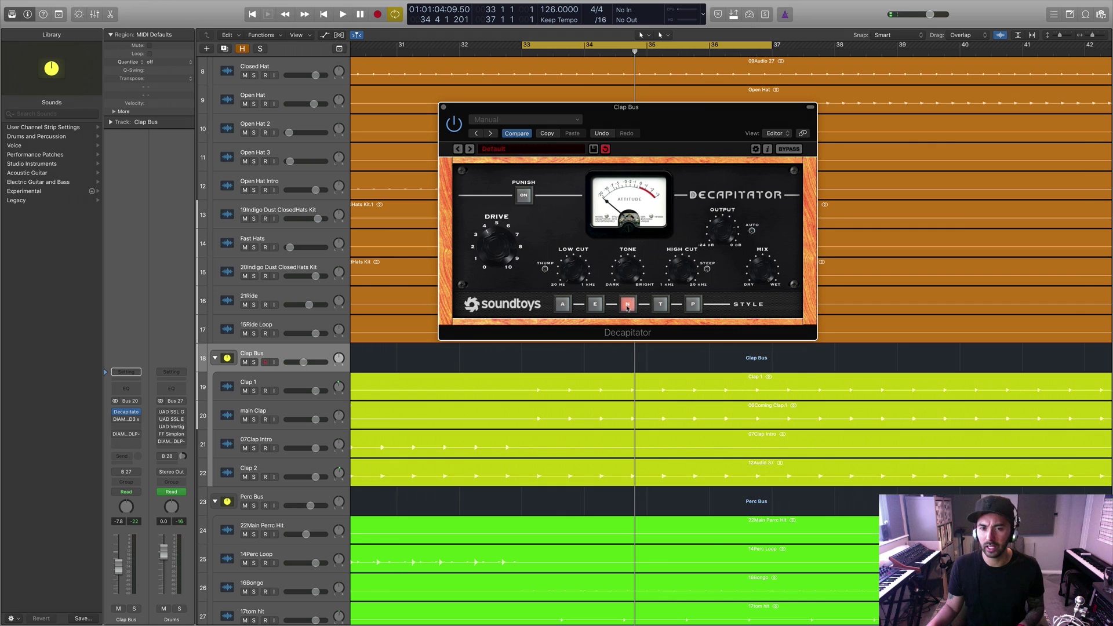
click(662, 308)
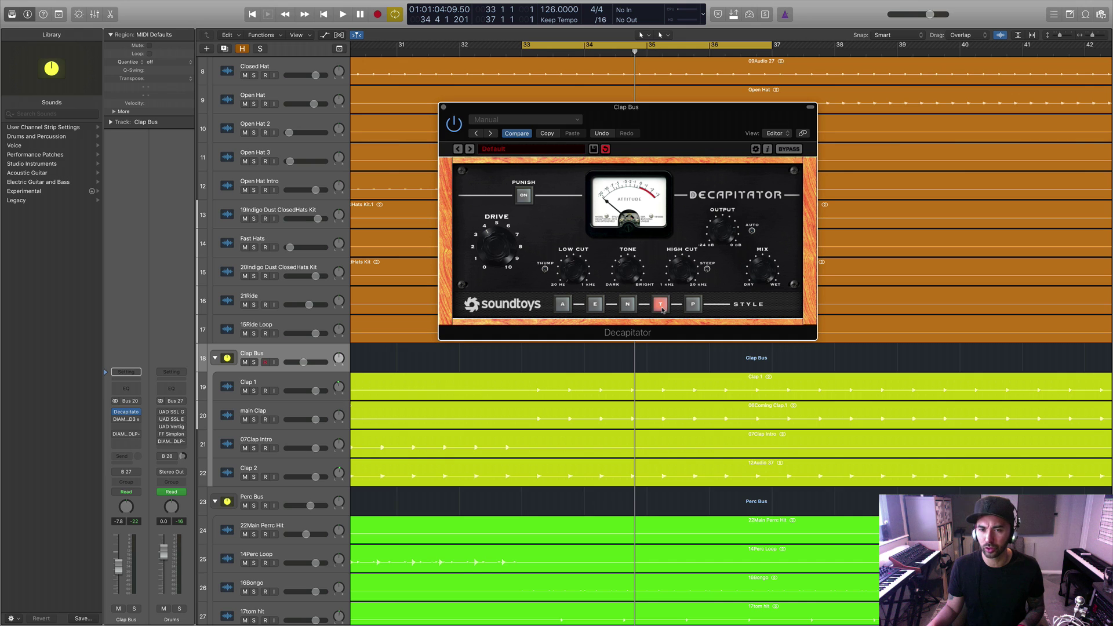
click(696, 306)
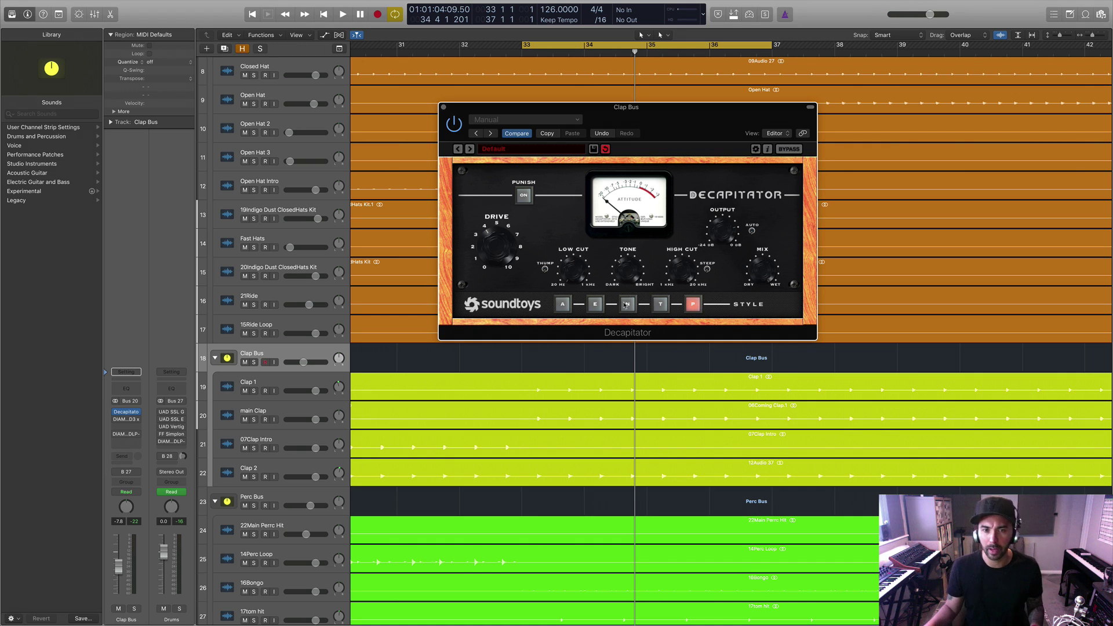
- Solo the Clap Bus, audition Decapitator styles A, E, N, T and P during playback, and choose style N
click(134, 608)
click(563, 304)
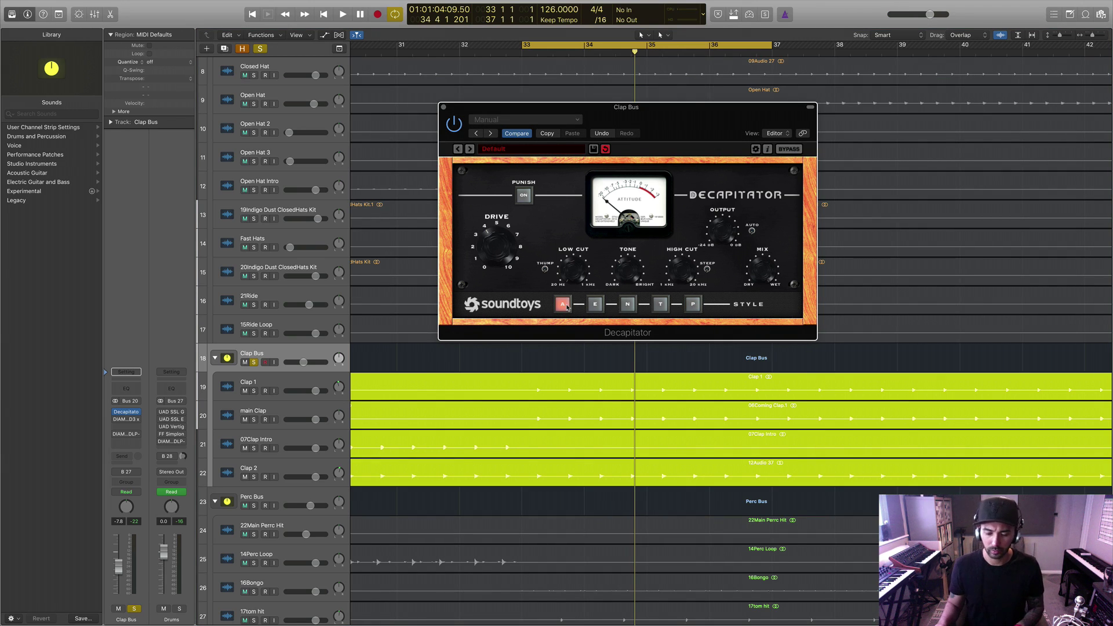
key(space)
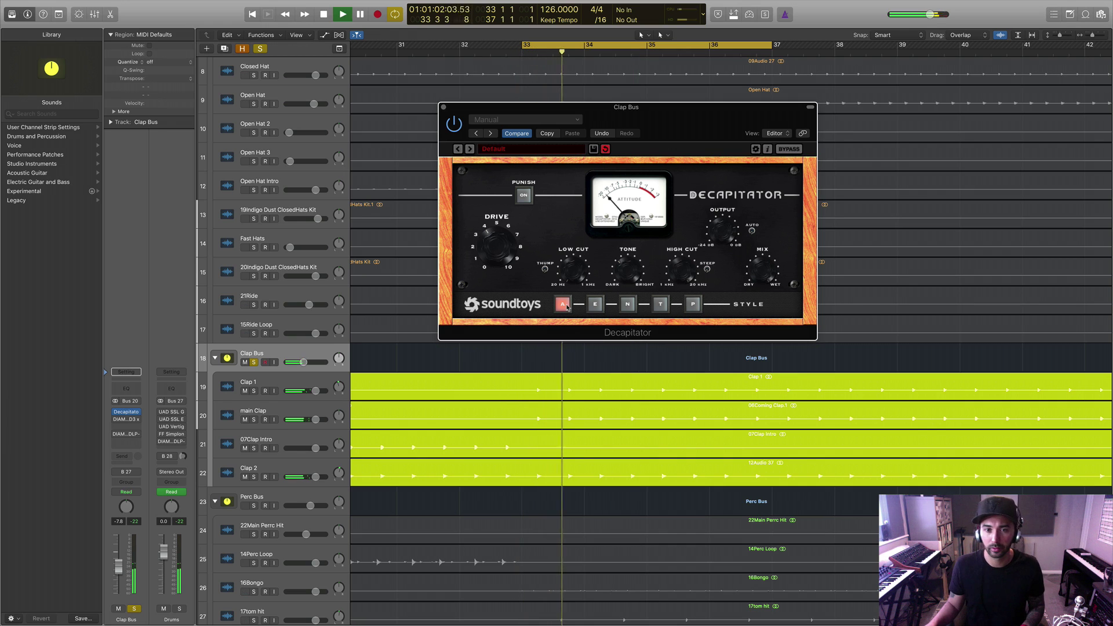
click(596, 305)
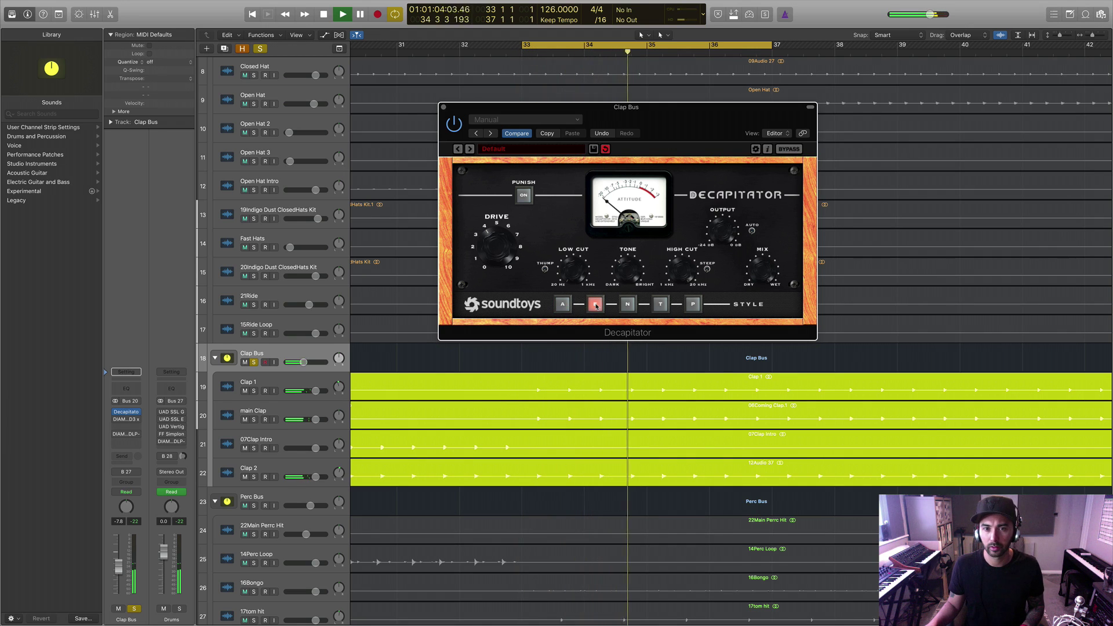
click(627, 304)
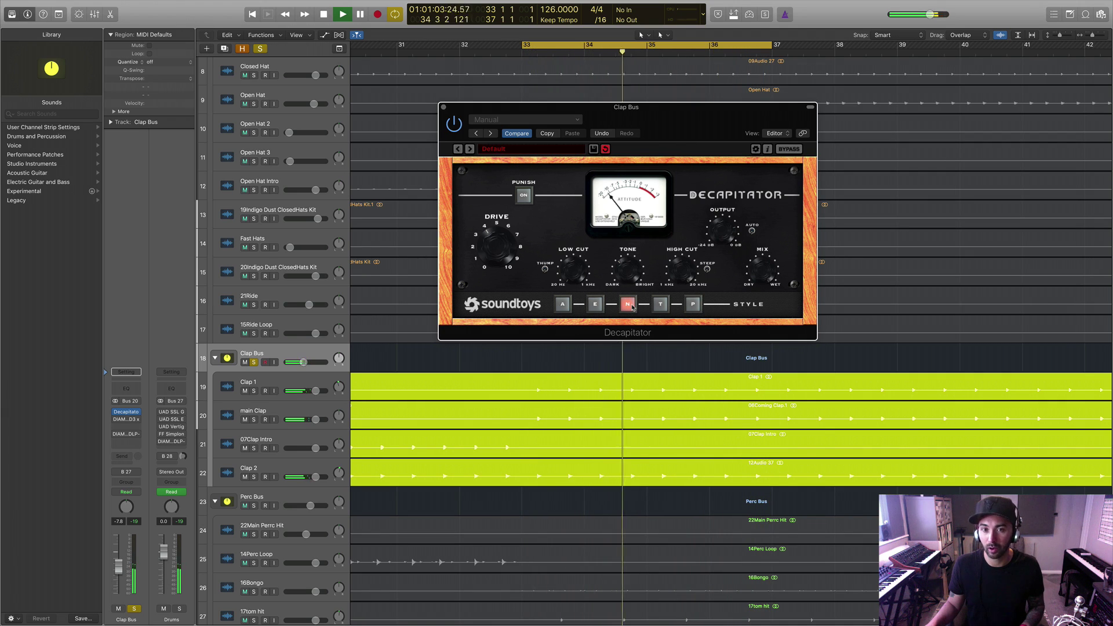
click(660, 305)
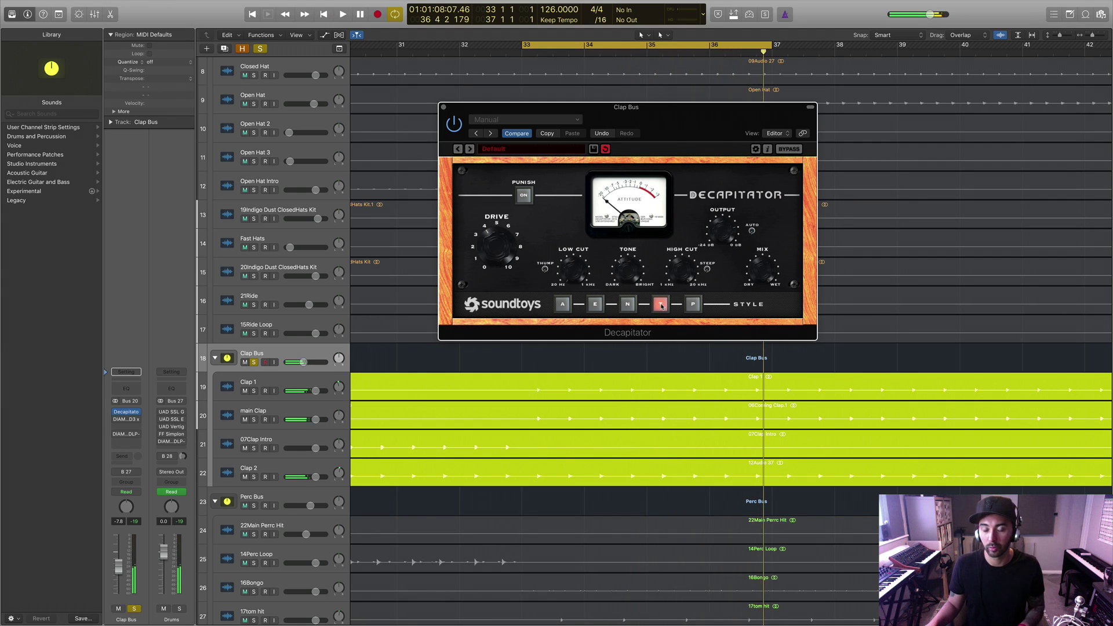
click(694, 304)
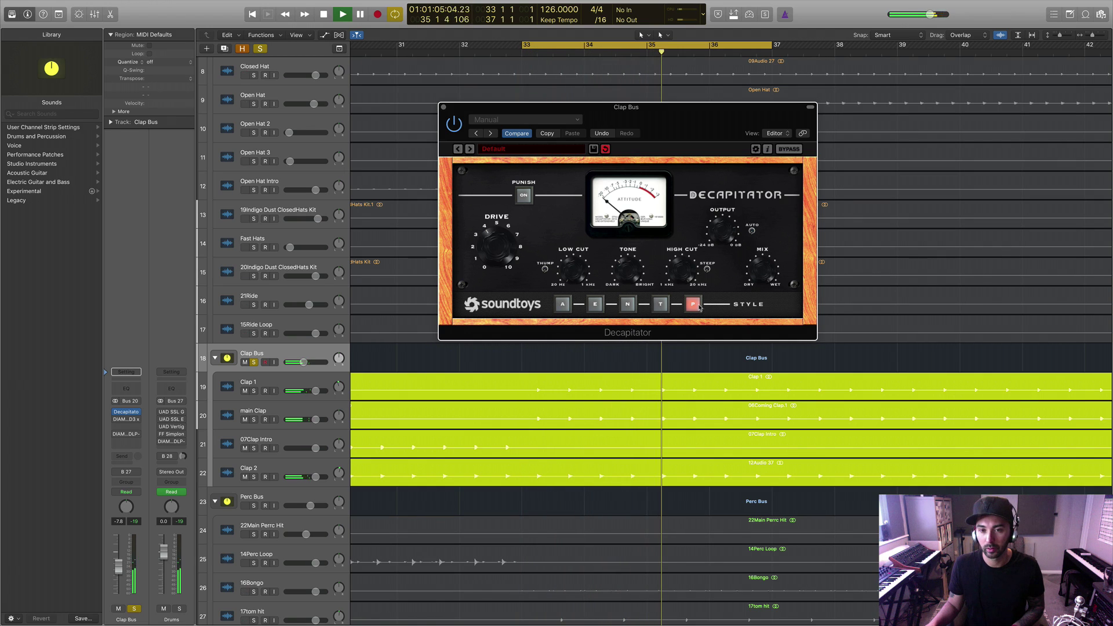
click(630, 304)
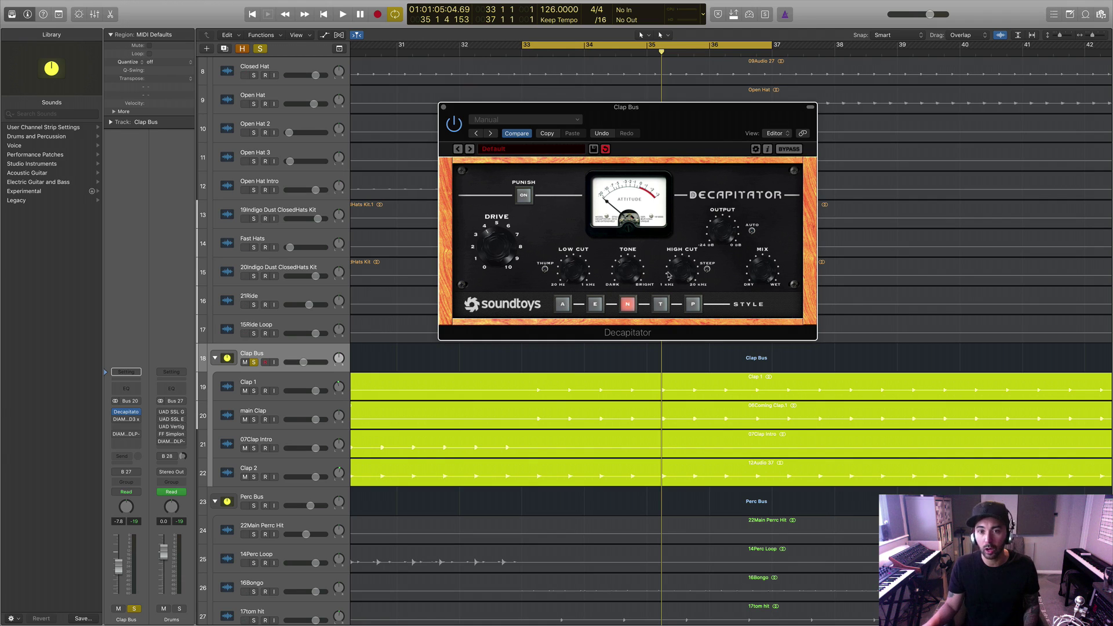
- Play the soloed claps and compare the N style against the bypassed Decapitator signal
key(space)
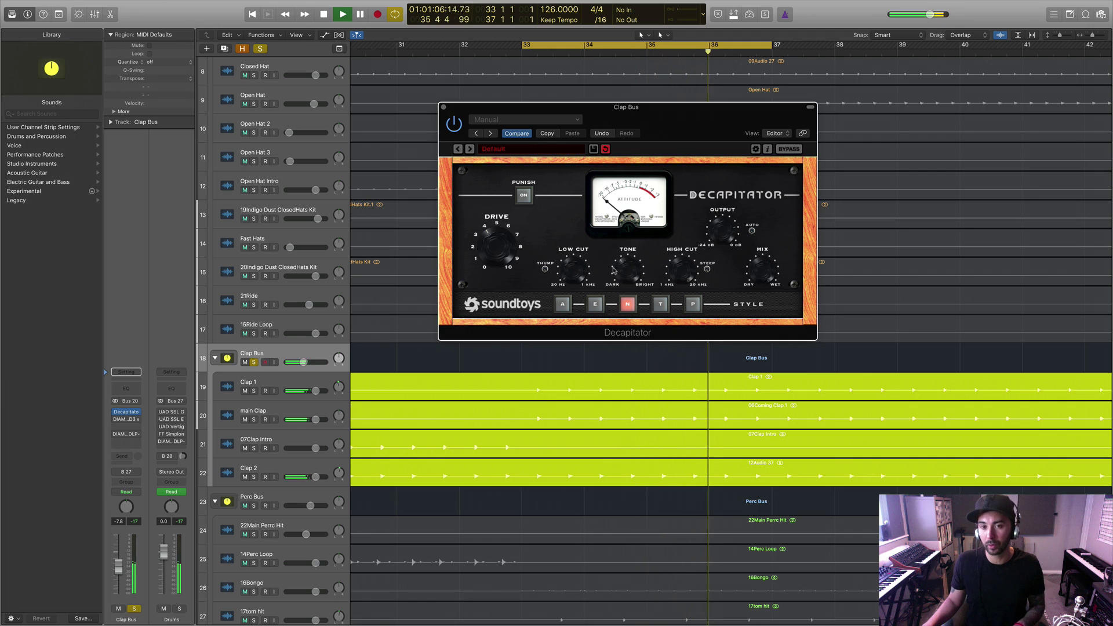
key(space)
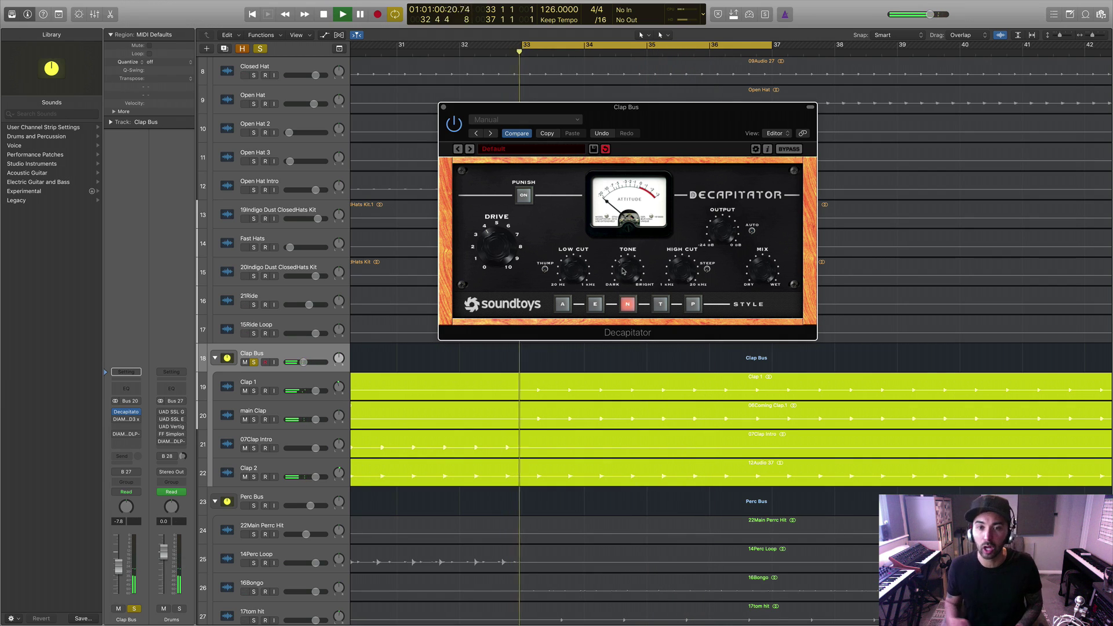
click(451, 123)
click(453, 124)
key(space)
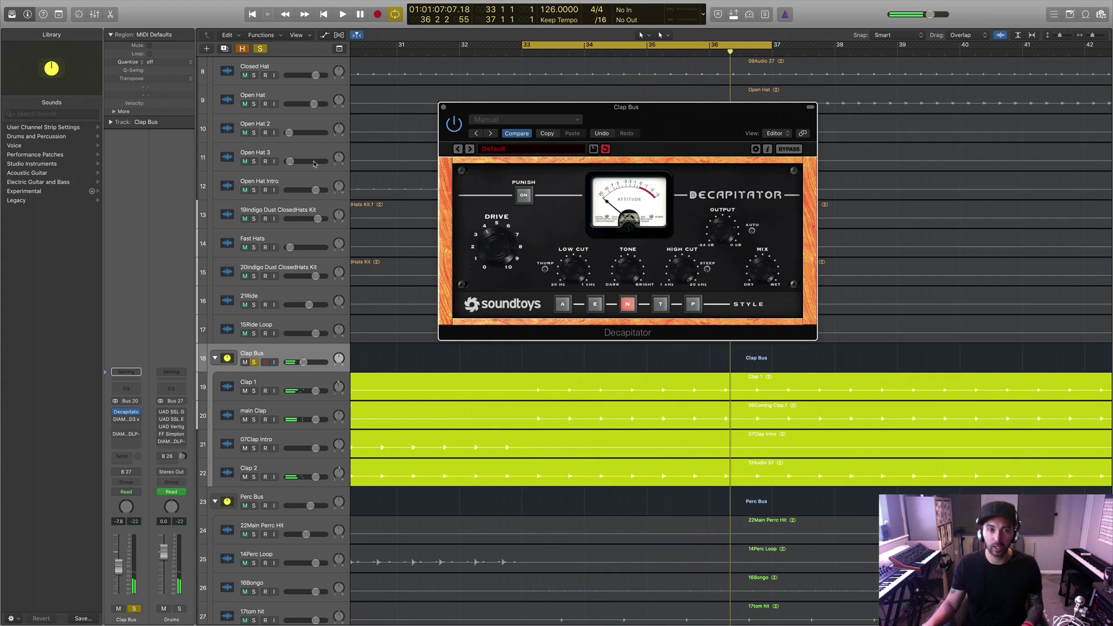
- Unsolo the Clap Bus to hear the N-style claps in the full mix, then restore the solo
click(254, 362)
key(space)
click(254, 363)
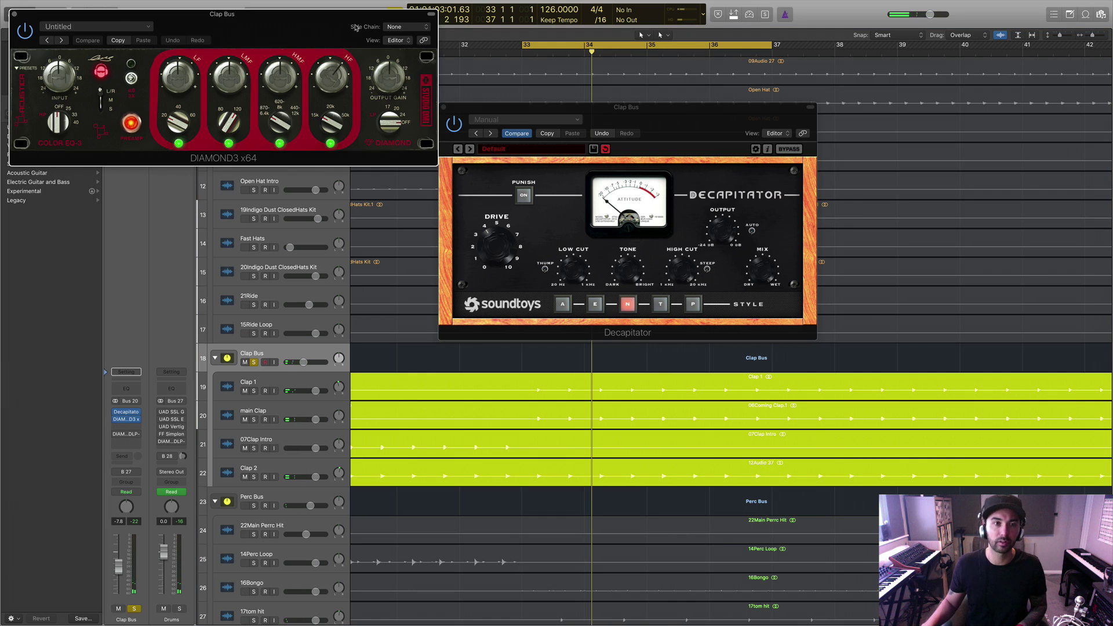
- Show the Clap Bus's DIAMOND3 EQ and arrange its window directly beneath Decapitator
drag(312, 29, 725, 348)
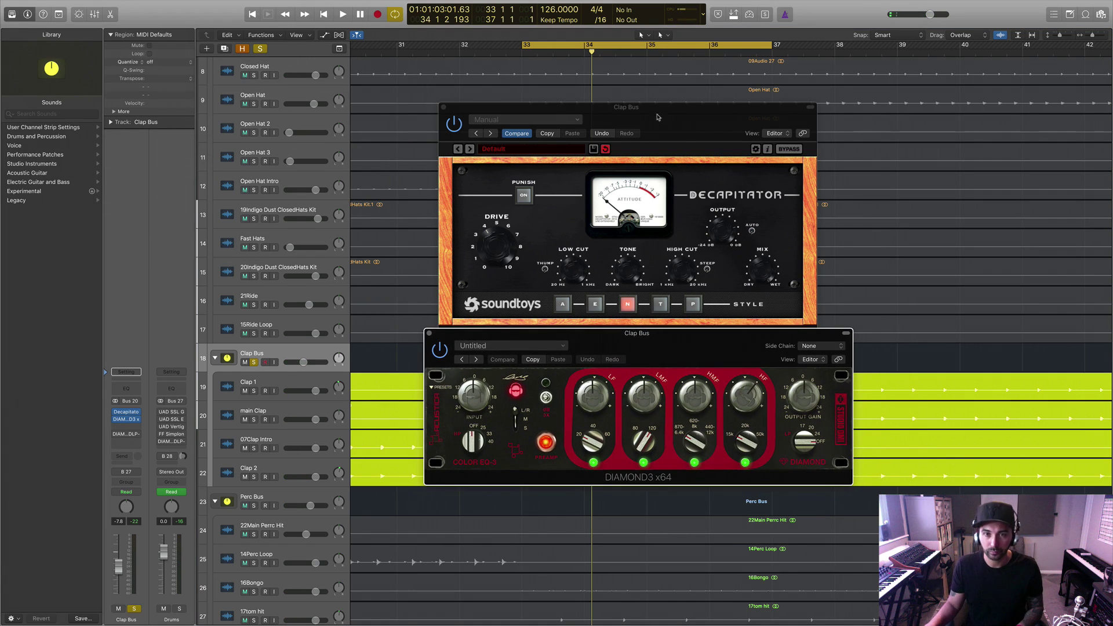
drag(656, 115, 647, 85)
drag(679, 336, 672, 314)
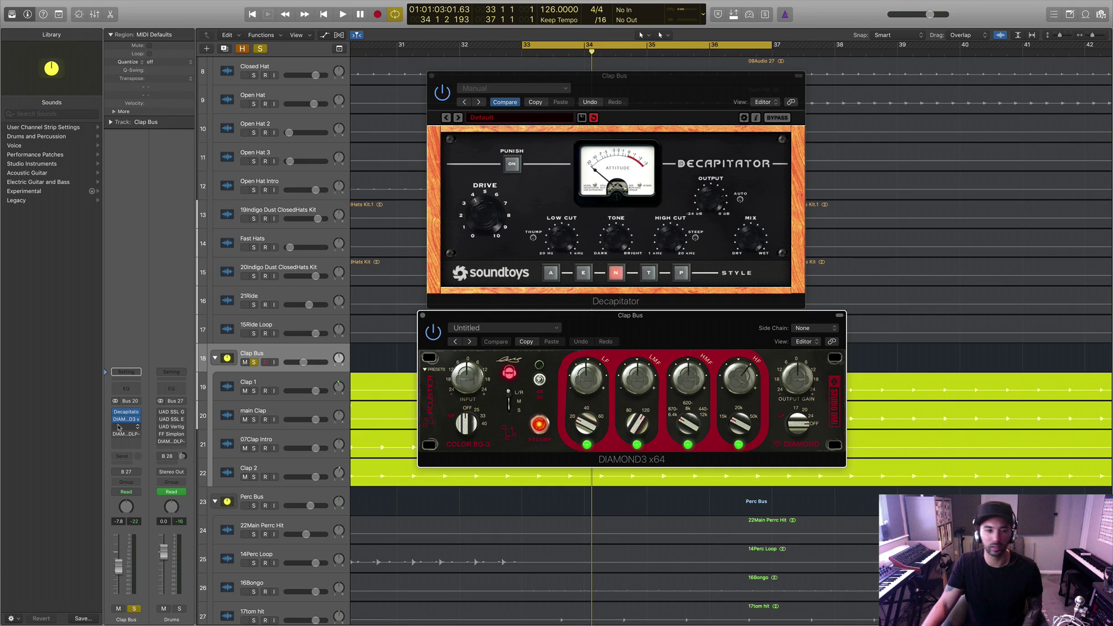
- Insert a Channel EQ on the Clap Bus, view its window briefly, and remove the plug-in from its insert slot
click(126, 389)
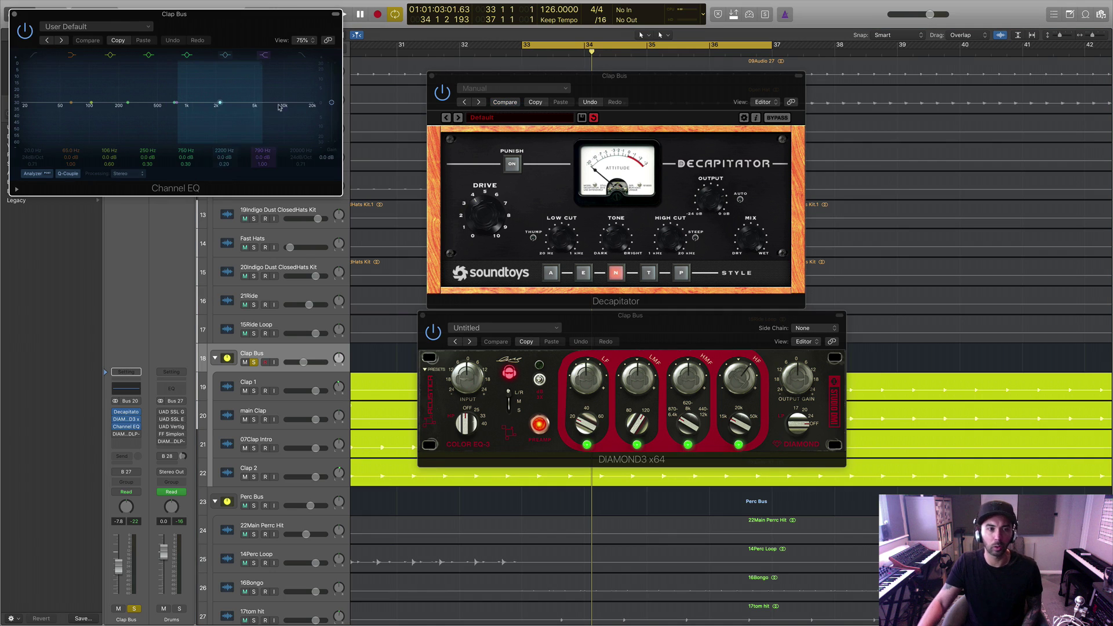
click(14, 13)
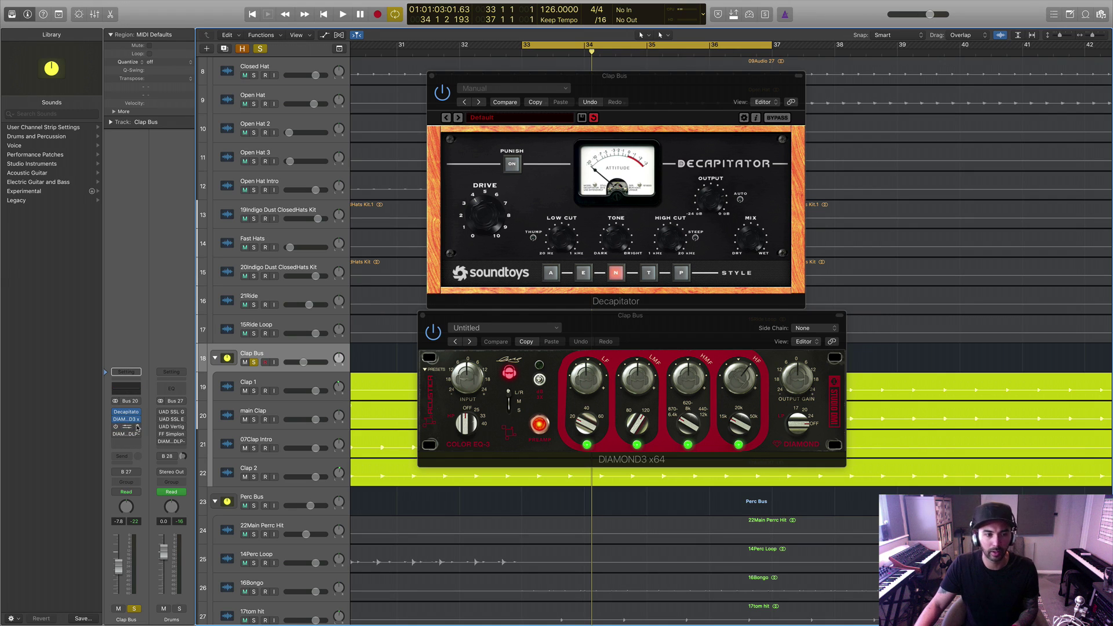
click(131, 426)
click(133, 355)
- Play the soloed claps and compare the Clap Bus sound with the DIAMOND3 EQ active and bypassed
key(space)
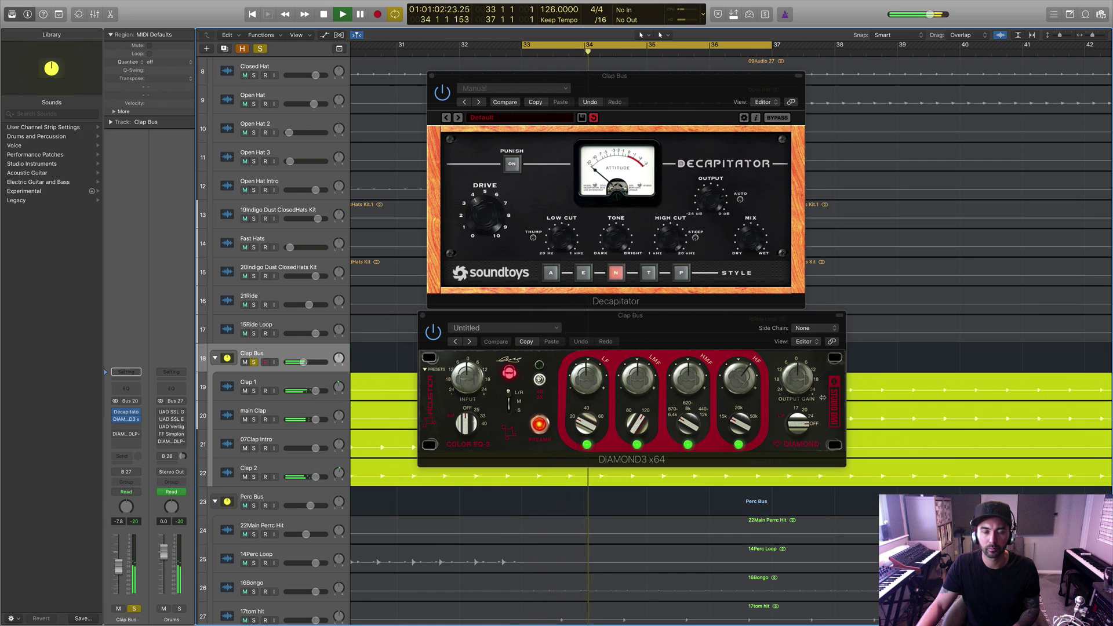
click(434, 333)
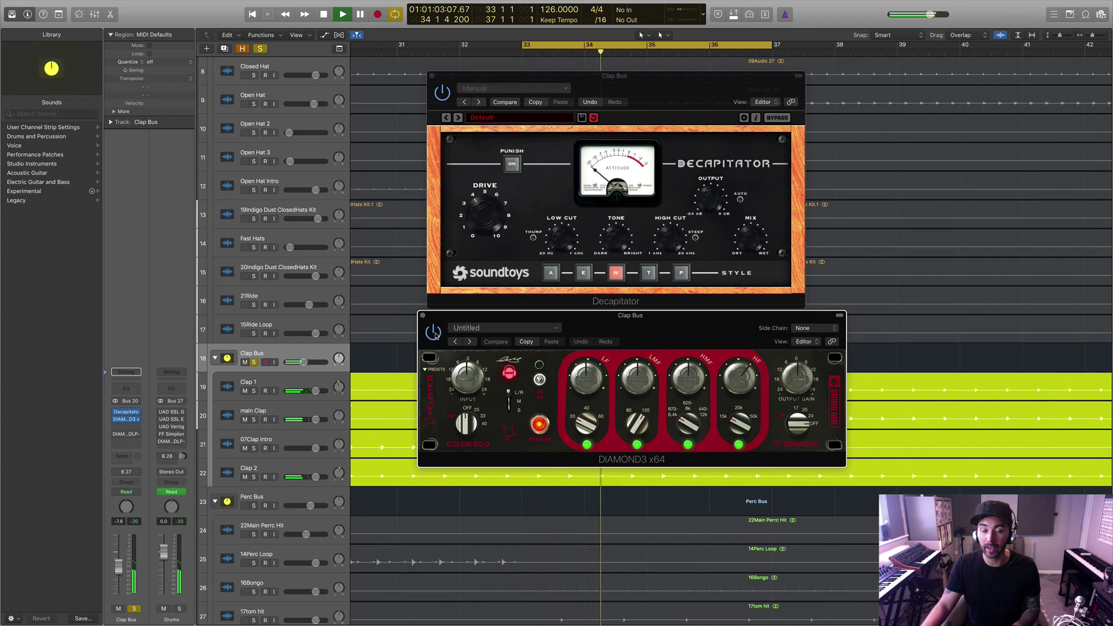
key(space)
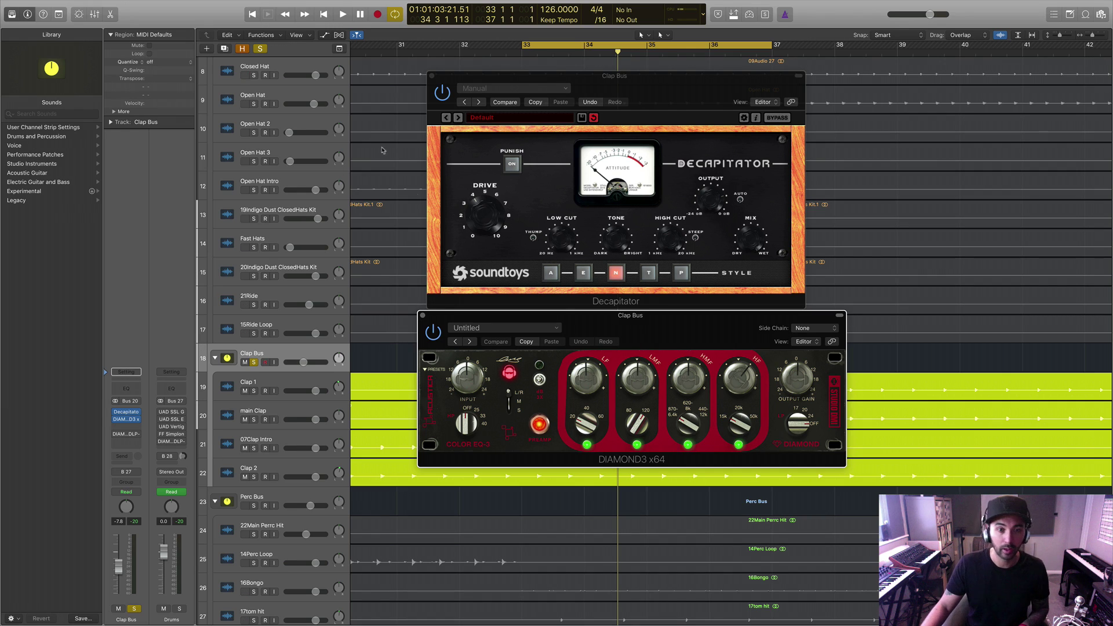
key(space)
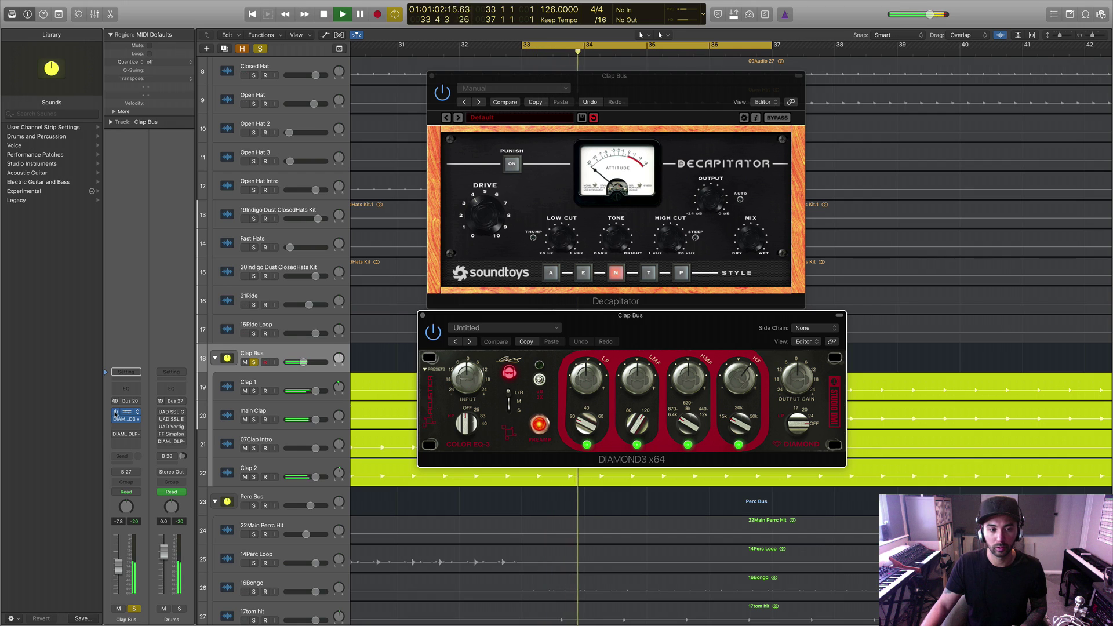